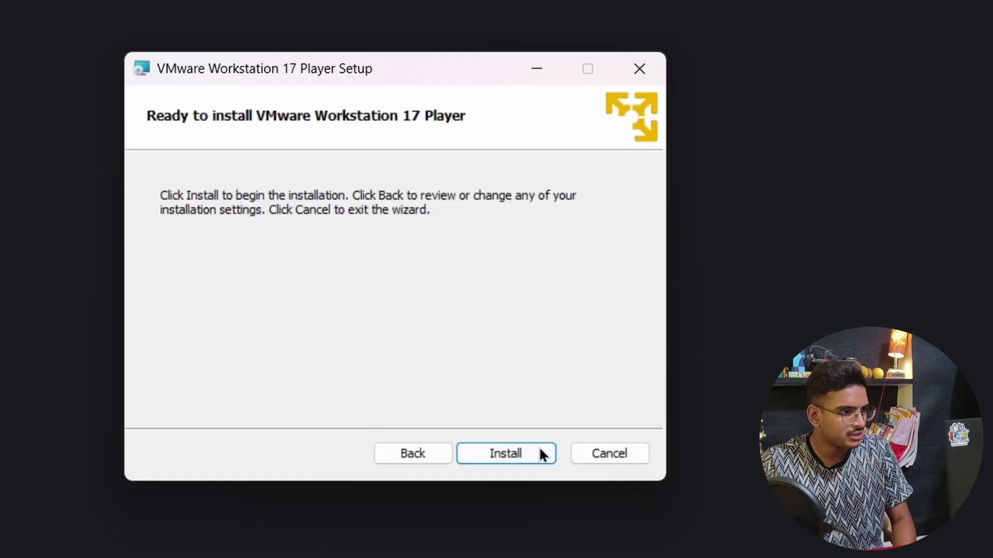
- Install VMware Workstation 17 Player and close the setup wizard when it finishes
click(539, 453)
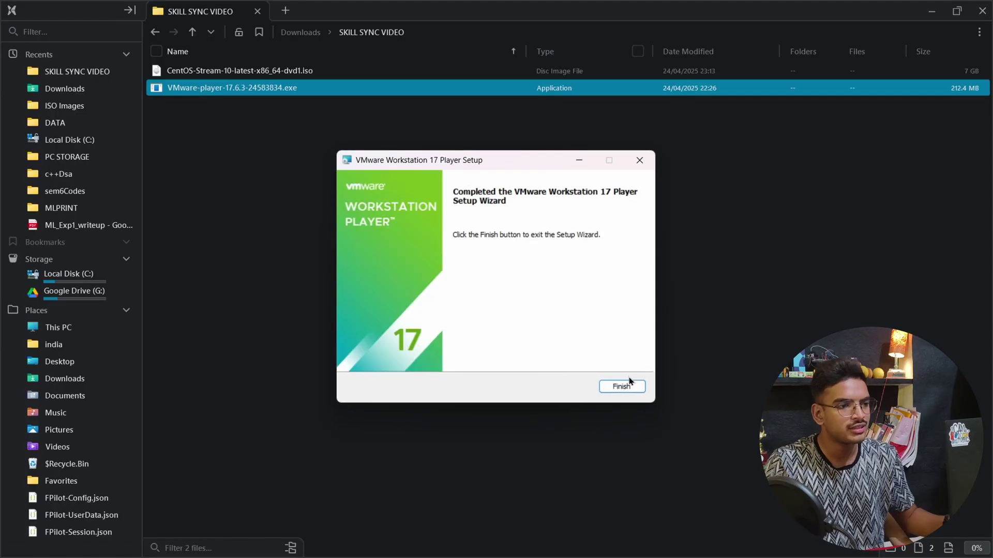
click(629, 383)
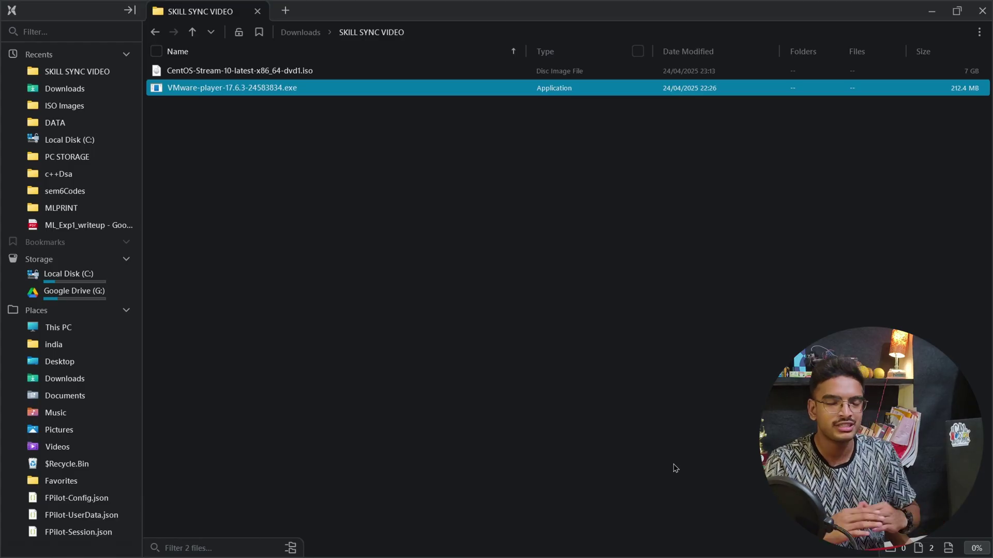
- Launch VMware Workstation 17 Player from system search and start a new virtual machine
key(super)
text(vm)
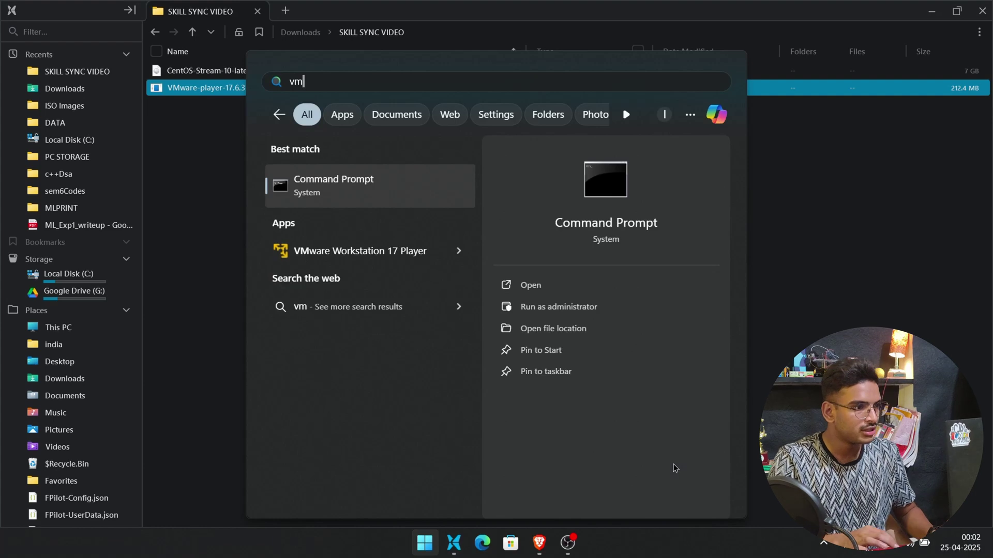
click(407, 241)
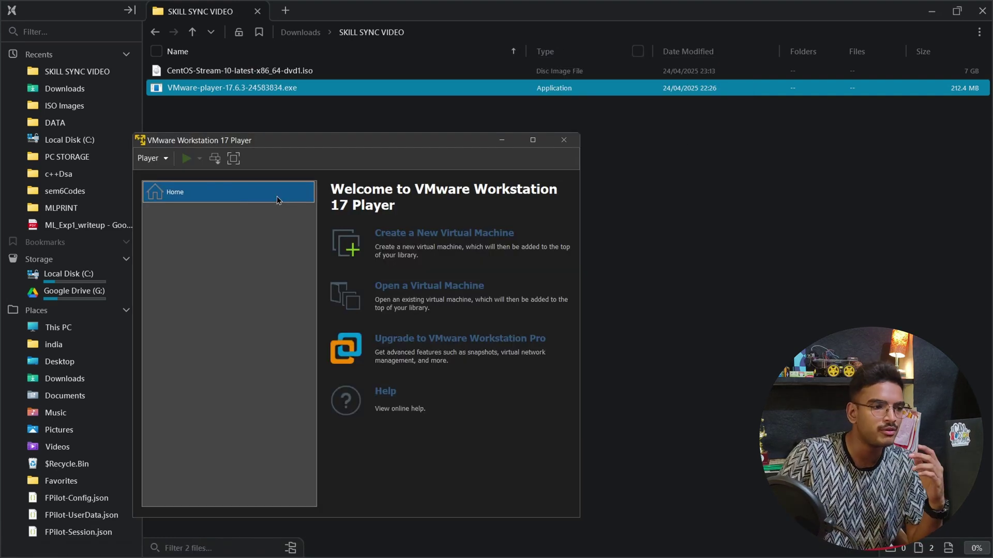
click(443, 233)
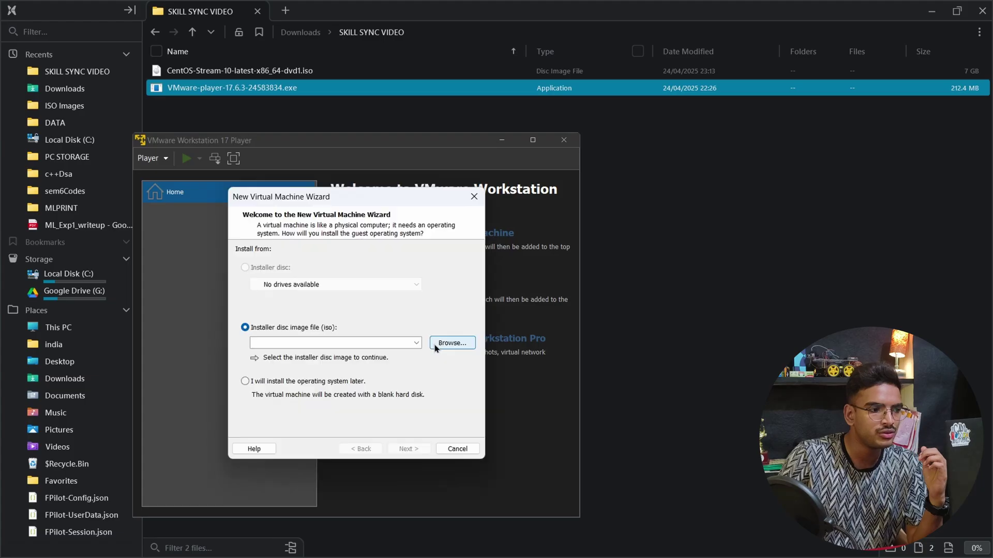
- Choose the CentOS Stream 10 ISO in Downloads/SKILL SYNC VIDEO as the installer disc
click(435, 345)
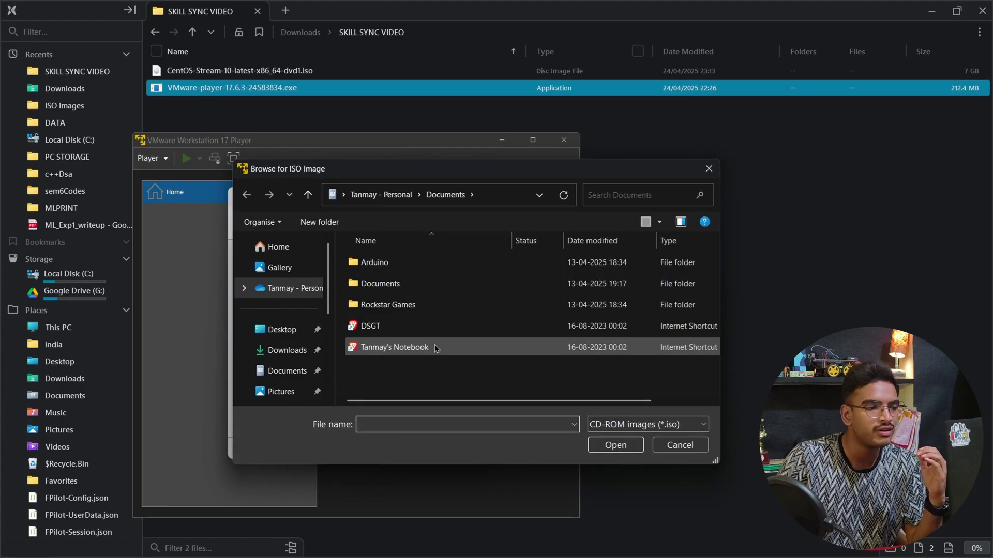
click(288, 350)
double_click(399, 275)
click(417, 277)
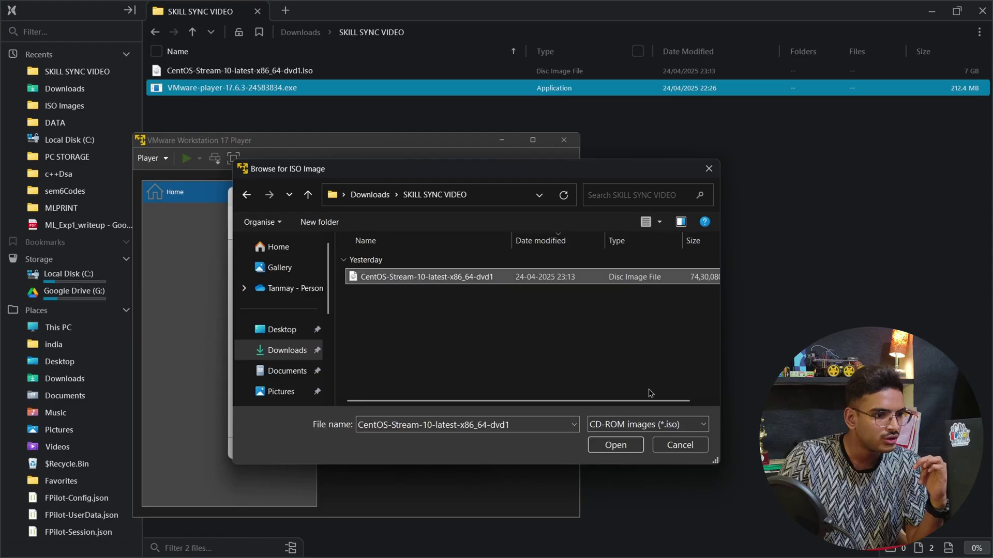
click(633, 450)
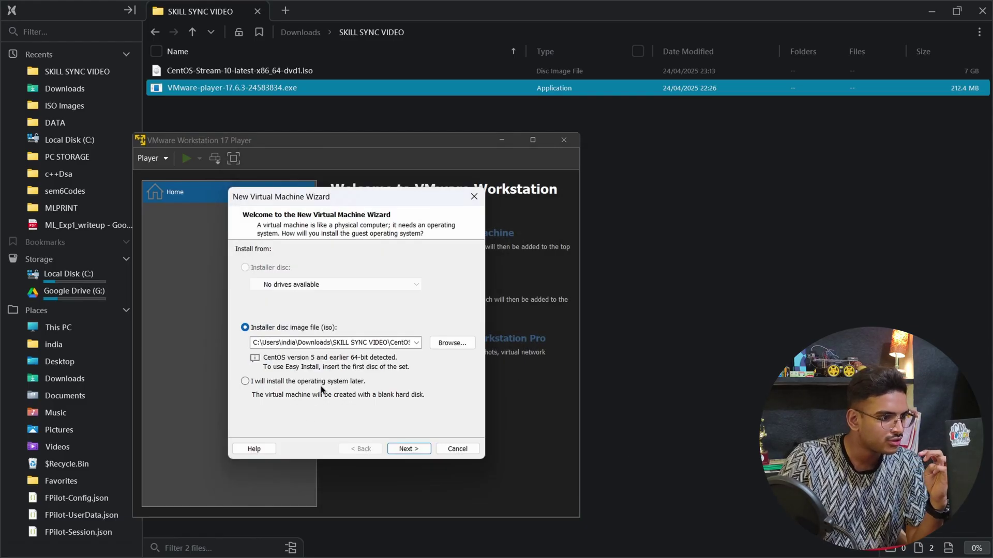
- Name the virtual machine 'CENT OS' and accept the 20 GB disk
click(407, 448)
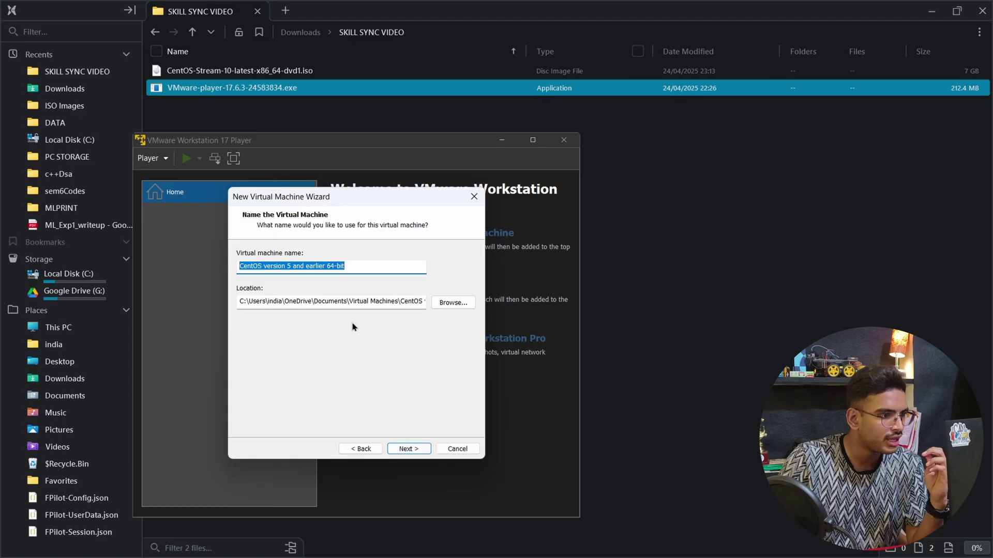
text(CENT OS)
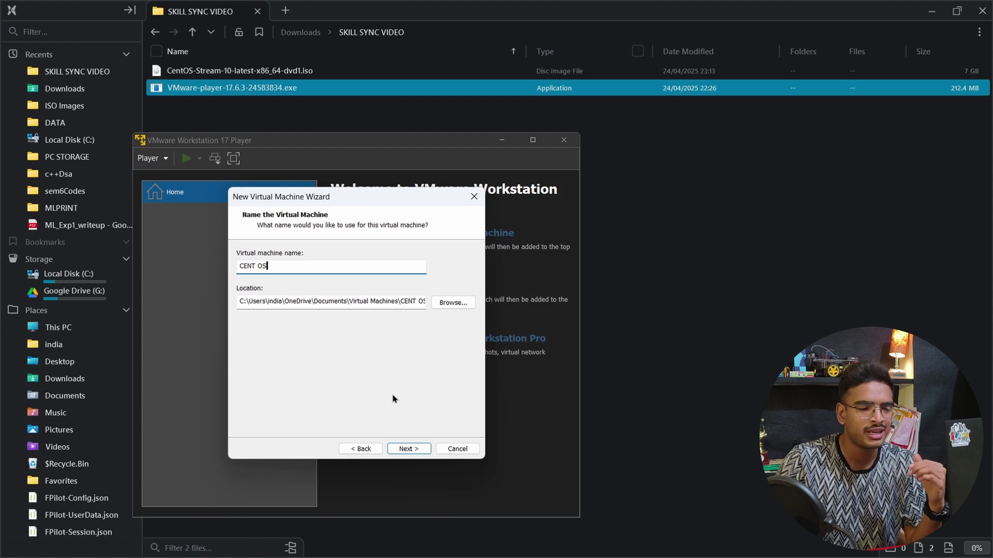
click(404, 448)
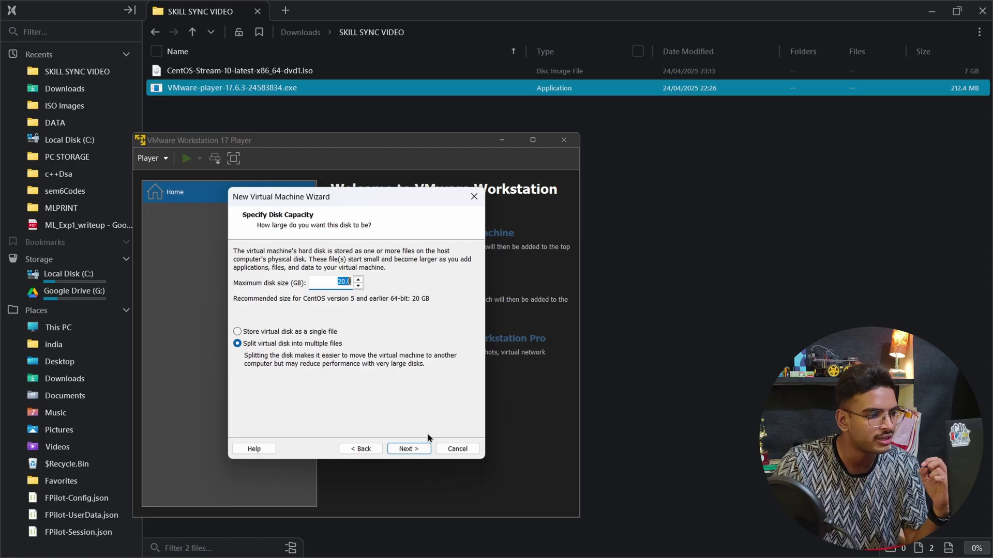
click(420, 449)
- Give the CENT OS VM 2048 MB memory and 4 processor cores
click(282, 376)
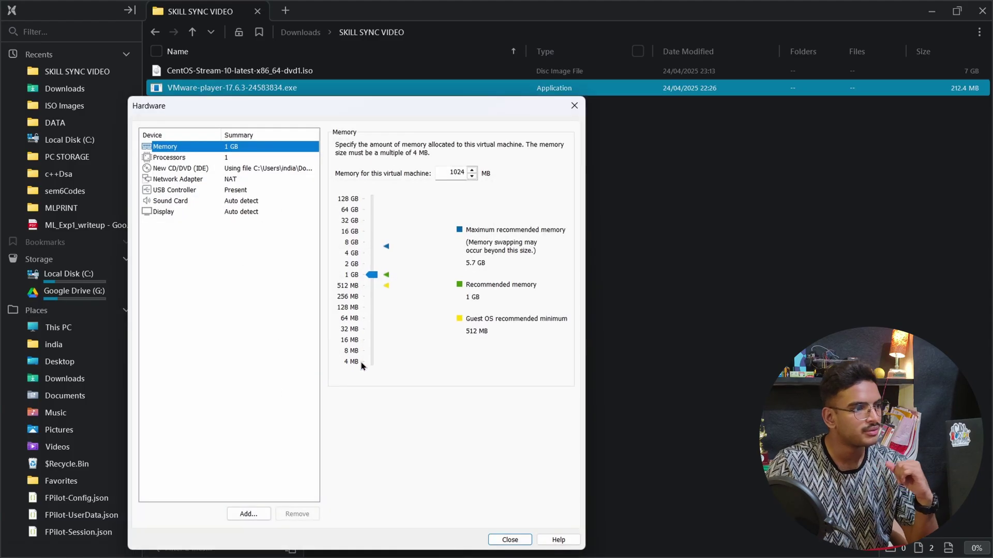
drag(372, 274, 374, 264)
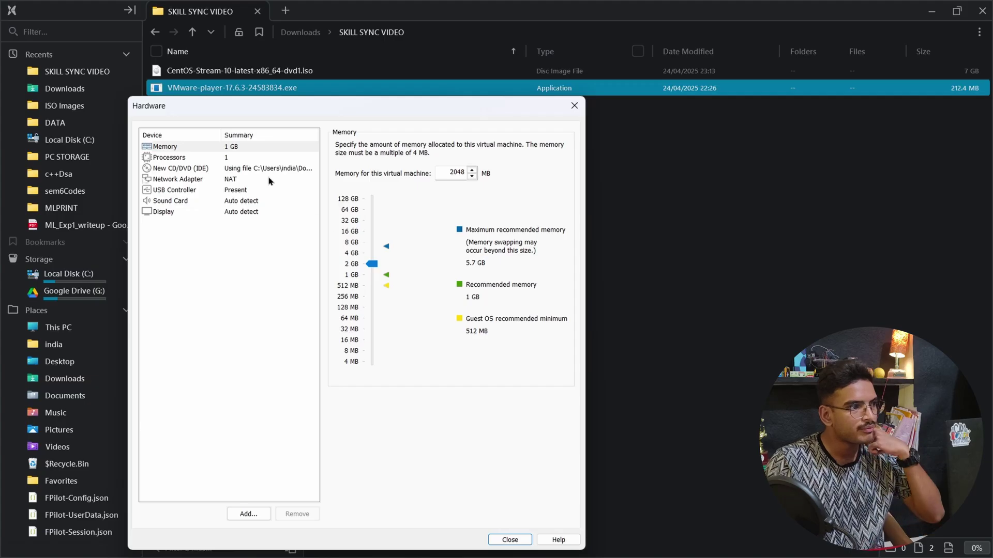
click(265, 159)
click(470, 146)
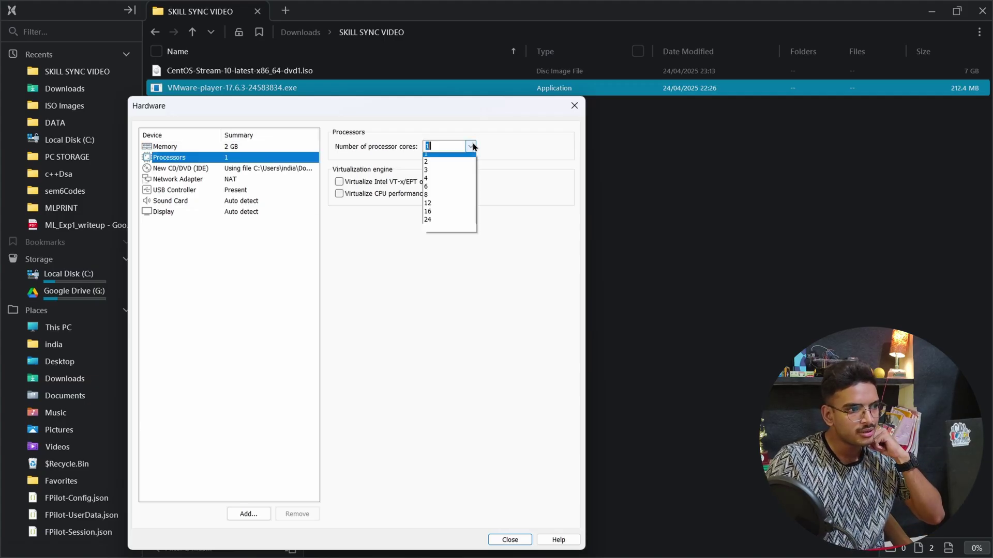
click(457, 182)
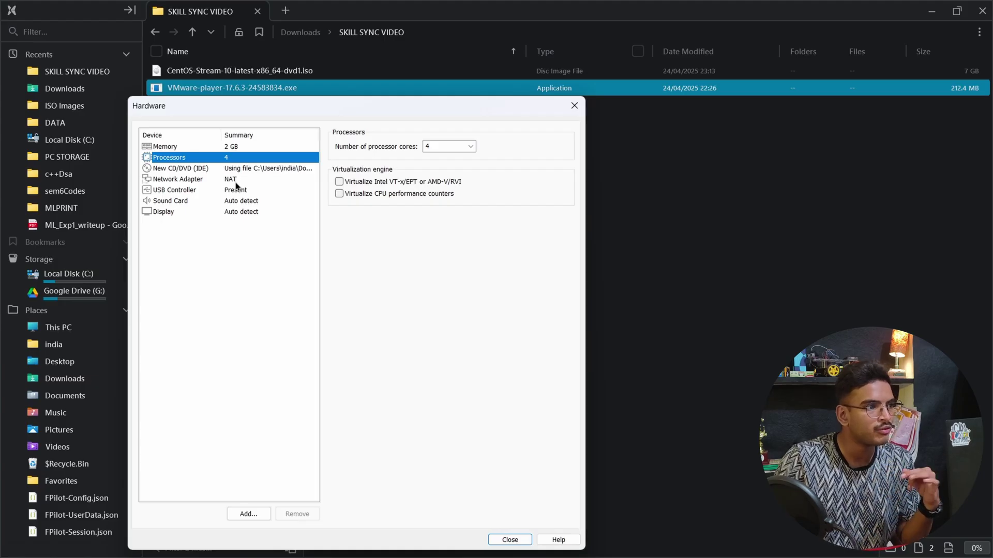
click(510, 540)
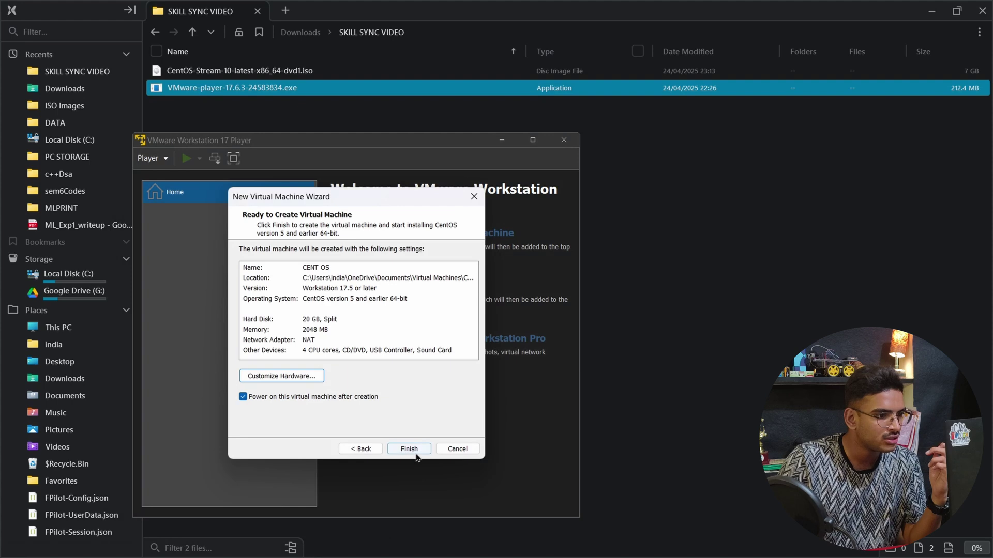
- Power on the CENT OS VM maximized and boot the Install CentOS Stream 10 entry
click(418, 452)
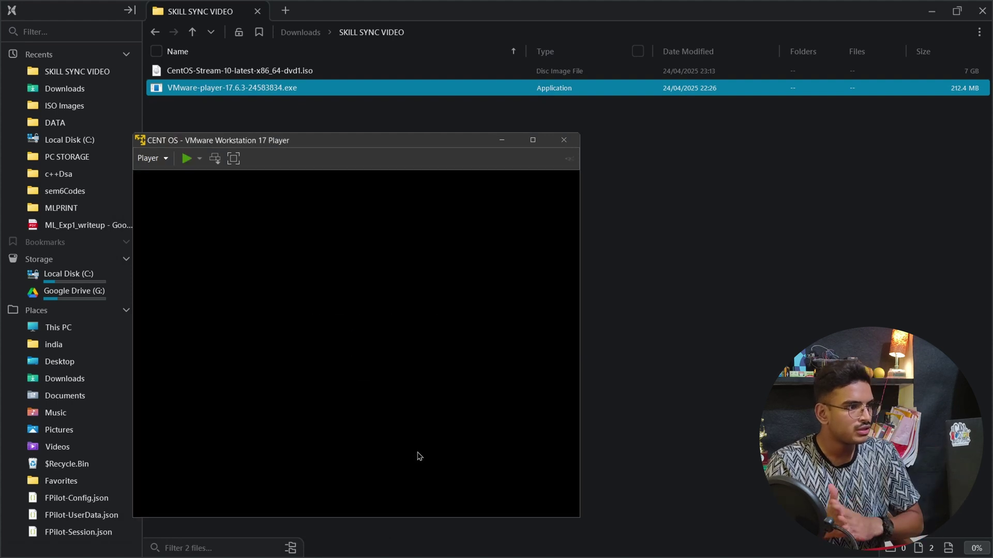
click(436, 381)
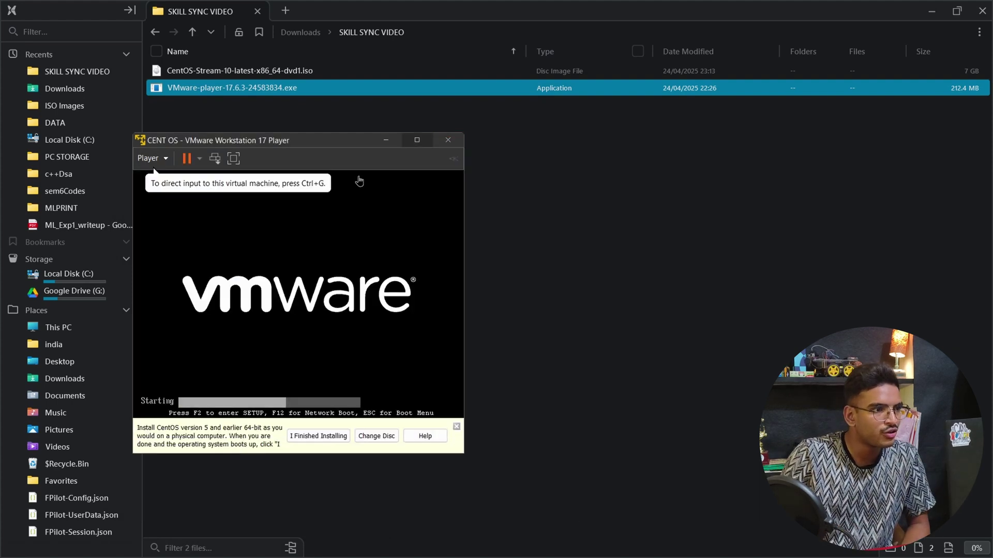
drag(313, 139, 516, 96)
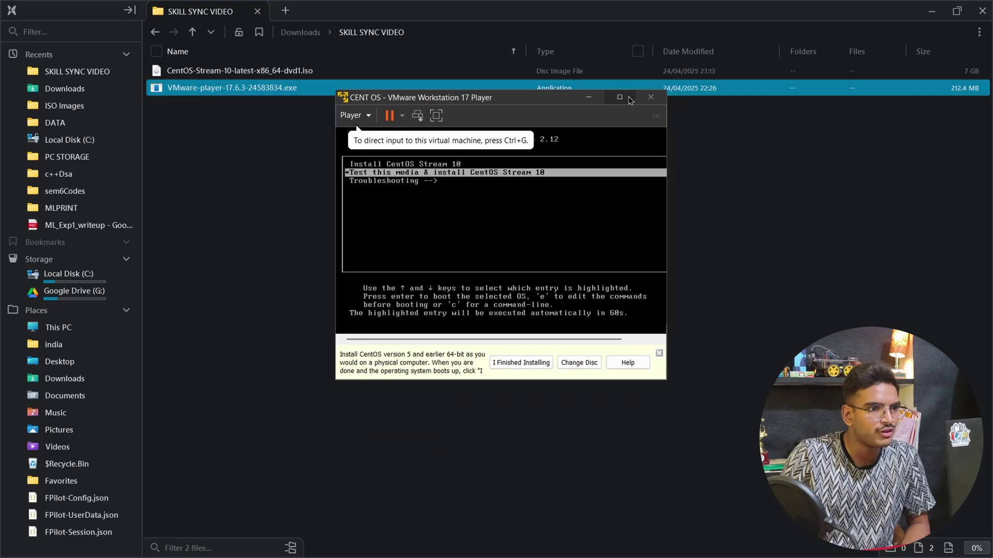
click(619, 97)
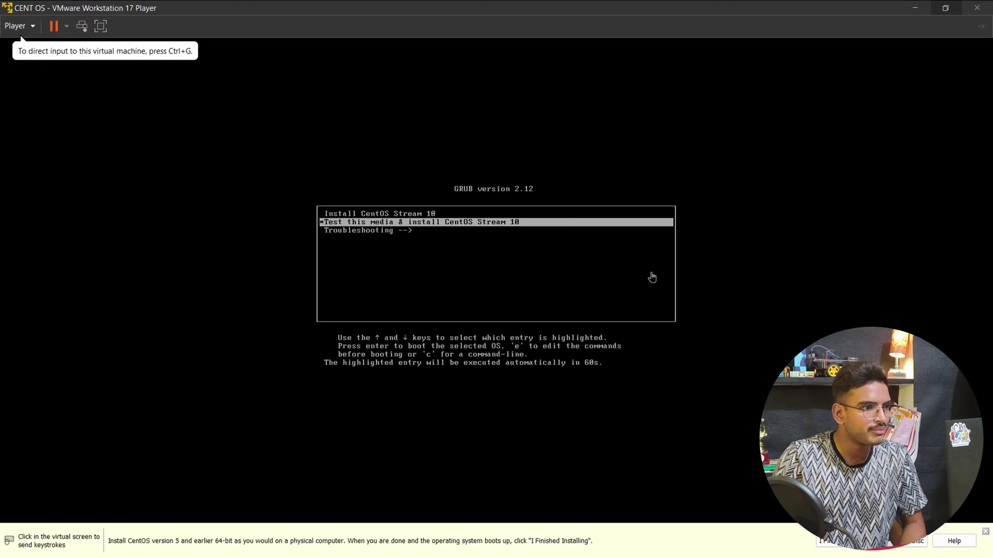
click(601, 306)
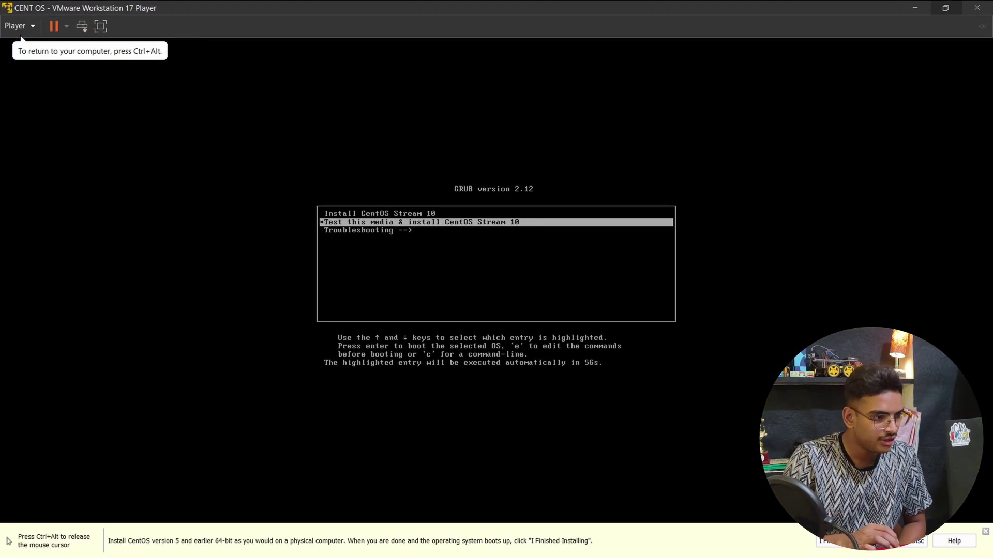
key(Up)
key(Return)
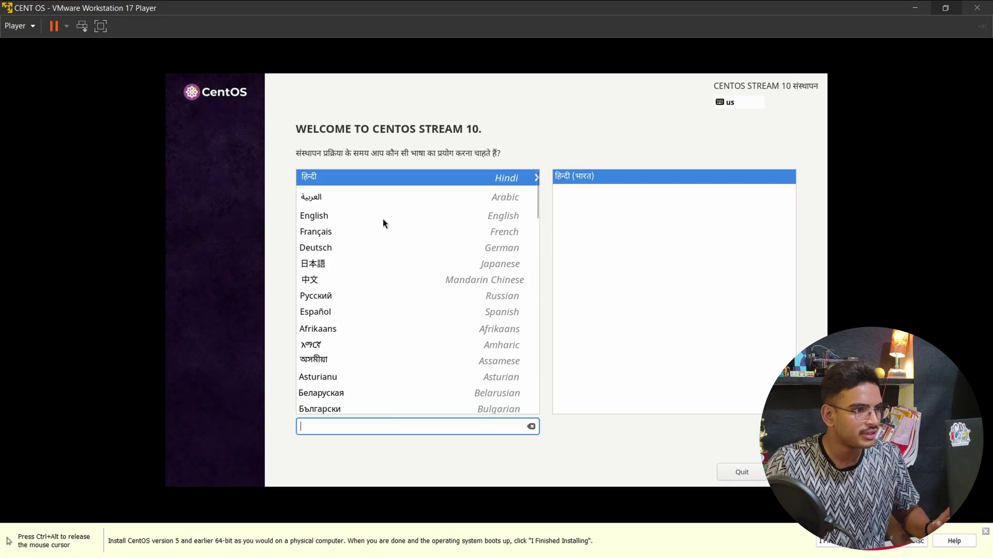
- Select English as the installation language and enable the root account
text(eng)
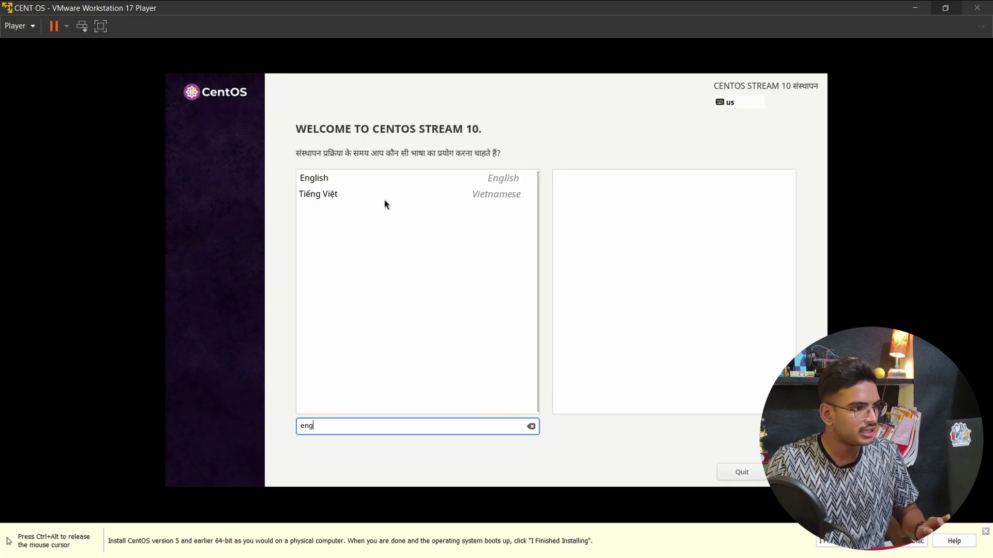
click(380, 178)
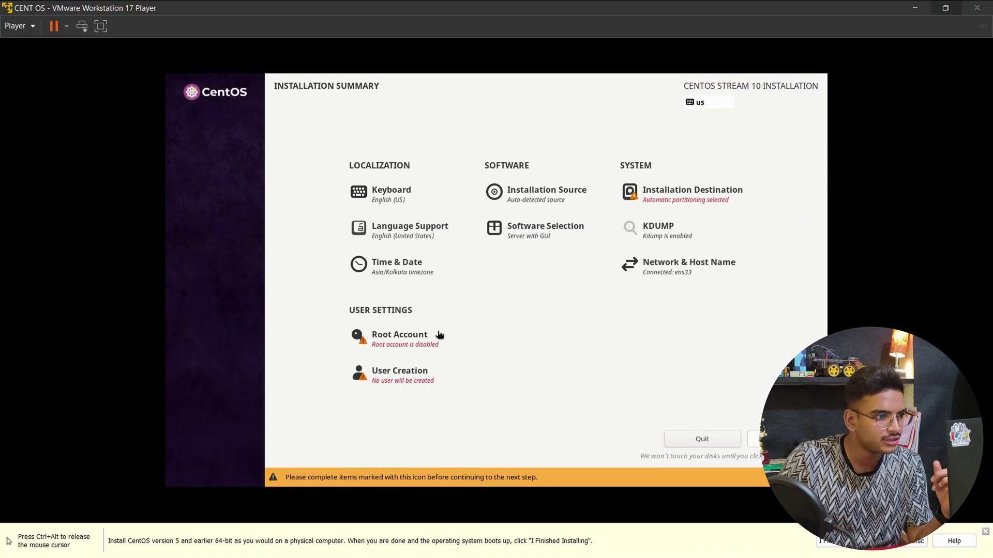
click(408, 351)
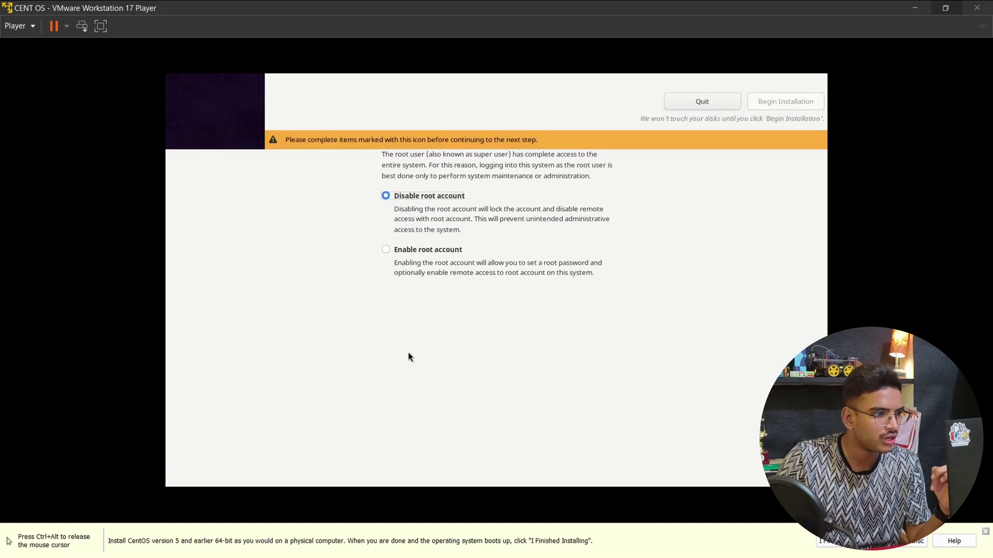
click(427, 249)
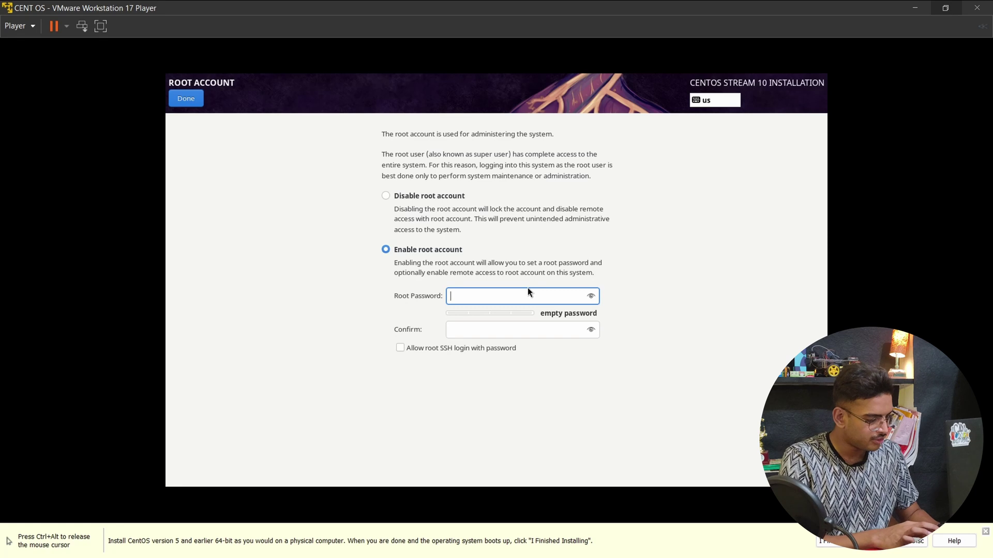
- Set and confirm the root password and allow root SSH login with password
text(1234)
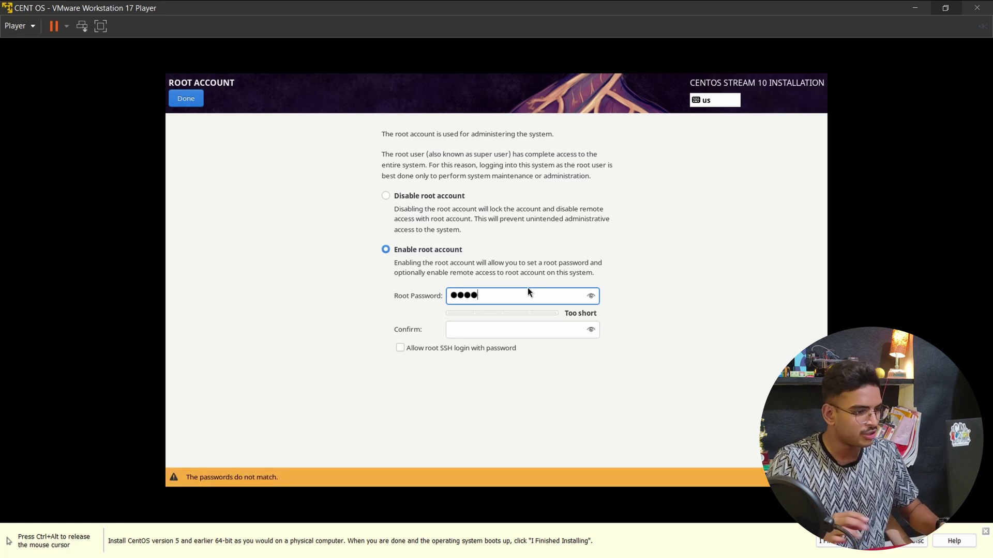
click(528, 327)
text(123)
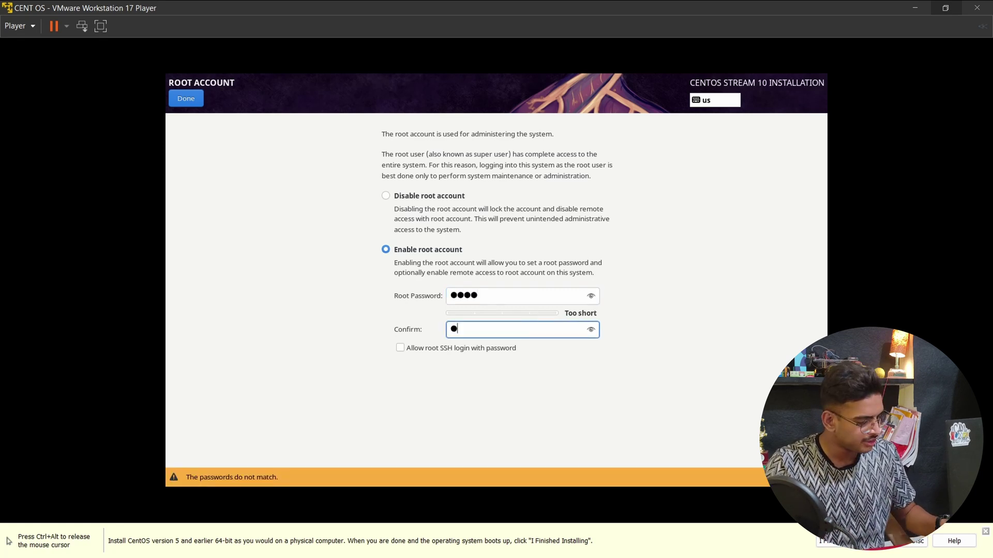
text(4)
key(Tab)
key(space)
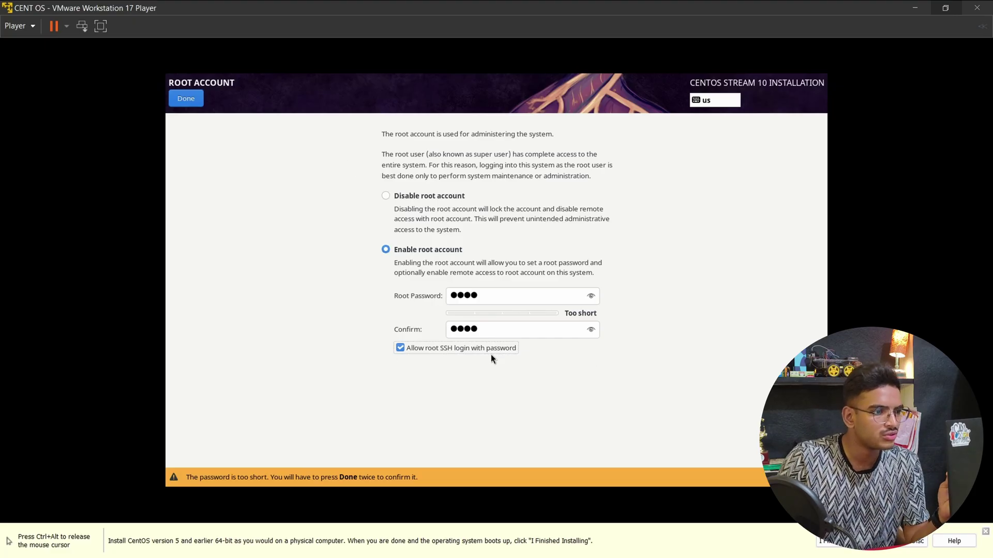
click(191, 104)
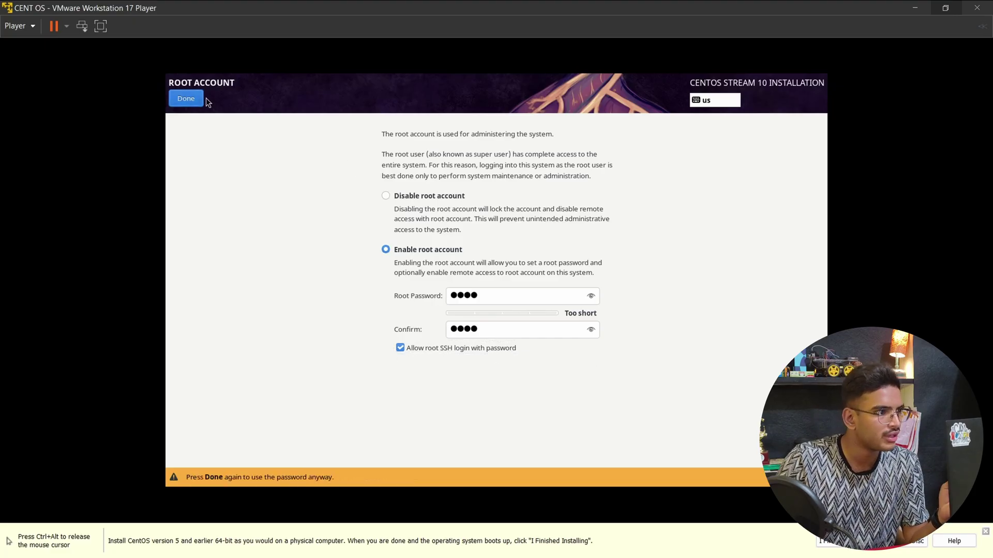
click(198, 99)
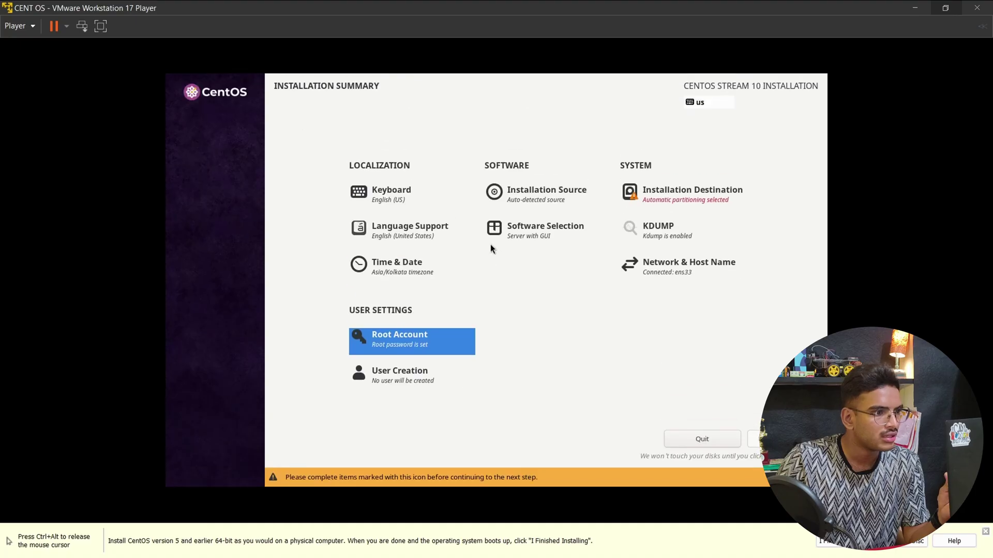
- Create a user with the user's full name and a password, accepting the short password
click(422, 373)
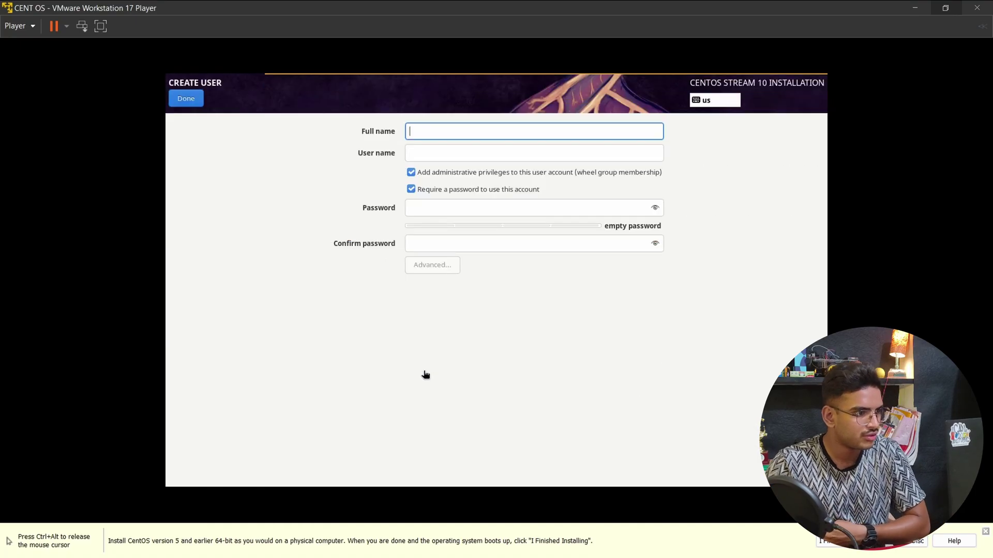
text(Ta)
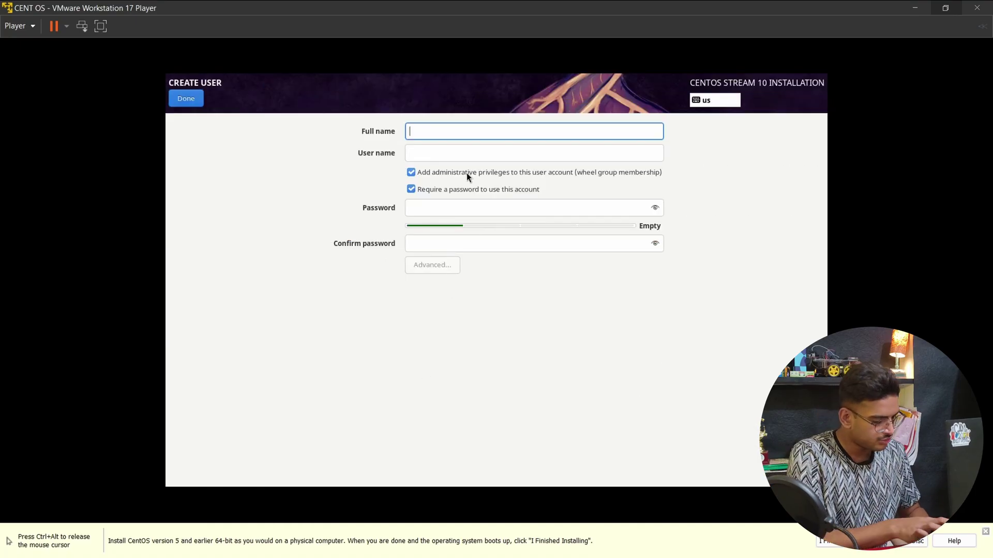
text(nmayay)
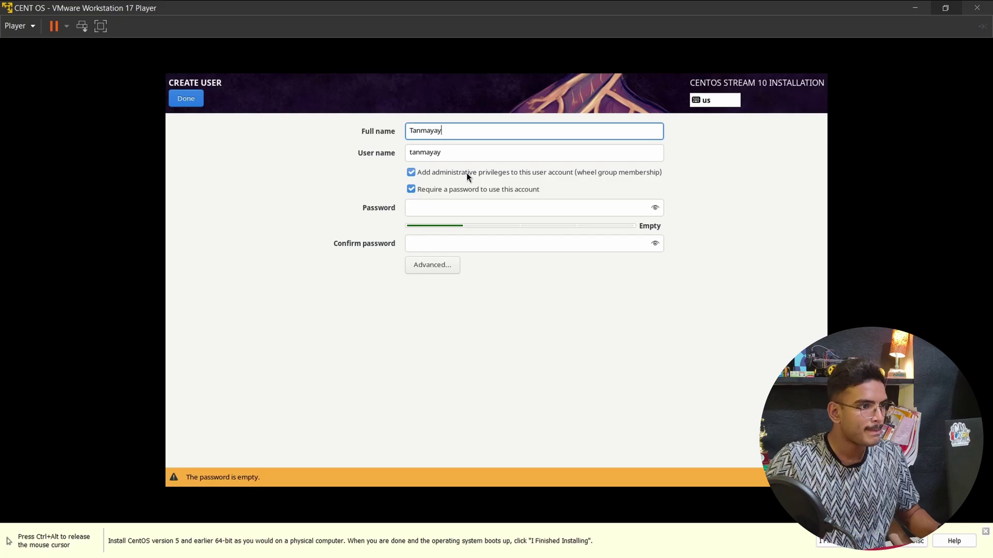
key(BackSpace)
key(BackSpace)
key(BackSpace)
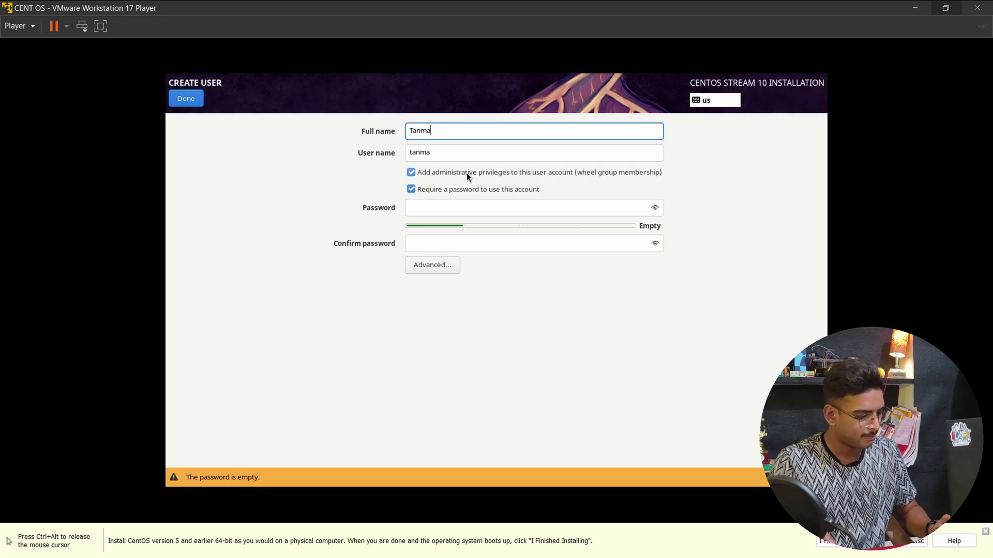
text(y)
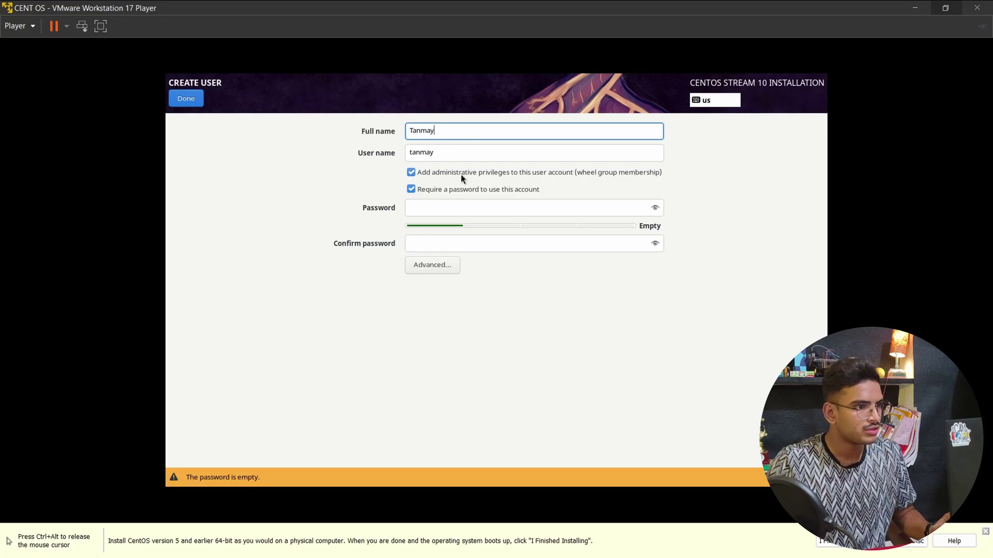
click(436, 212)
text(123)
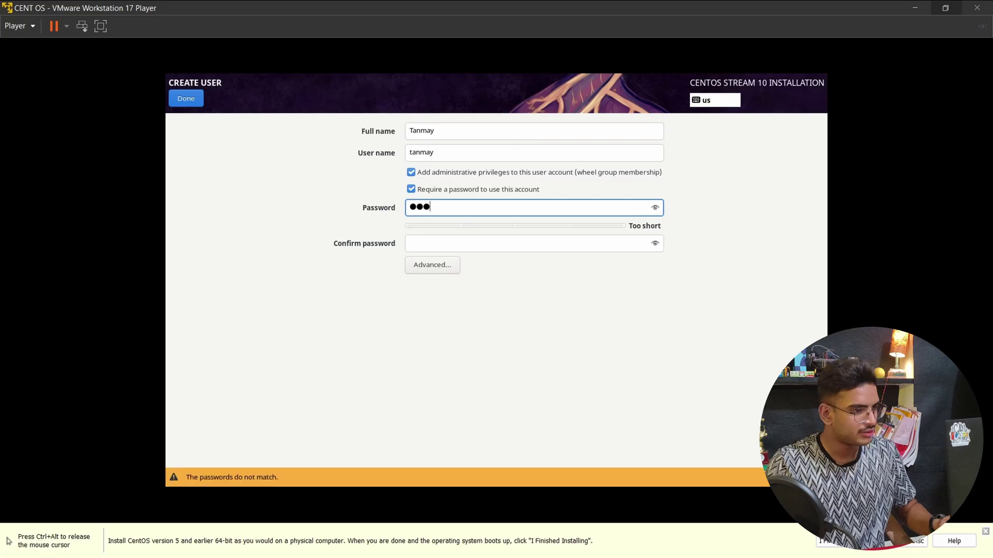
click(467, 242)
text(123)
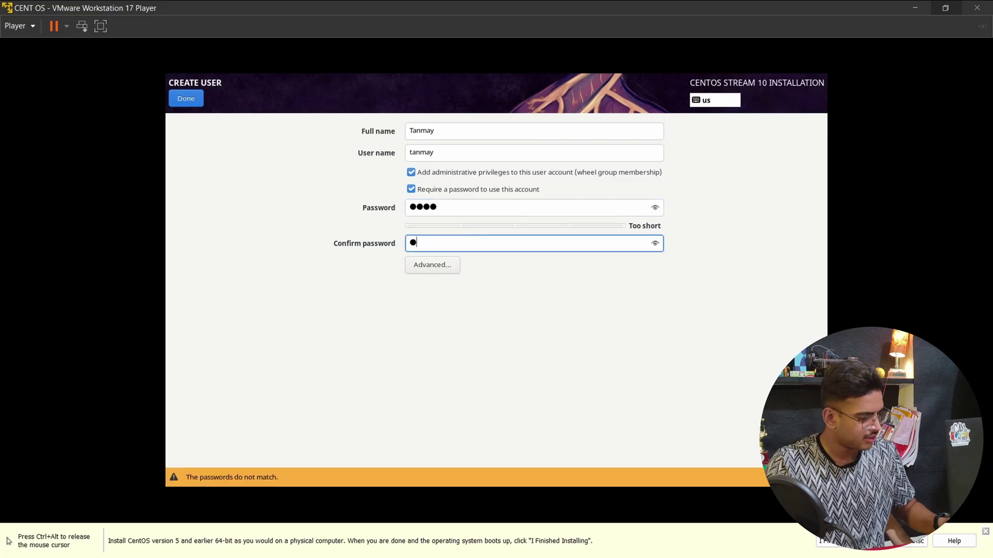
text(4)
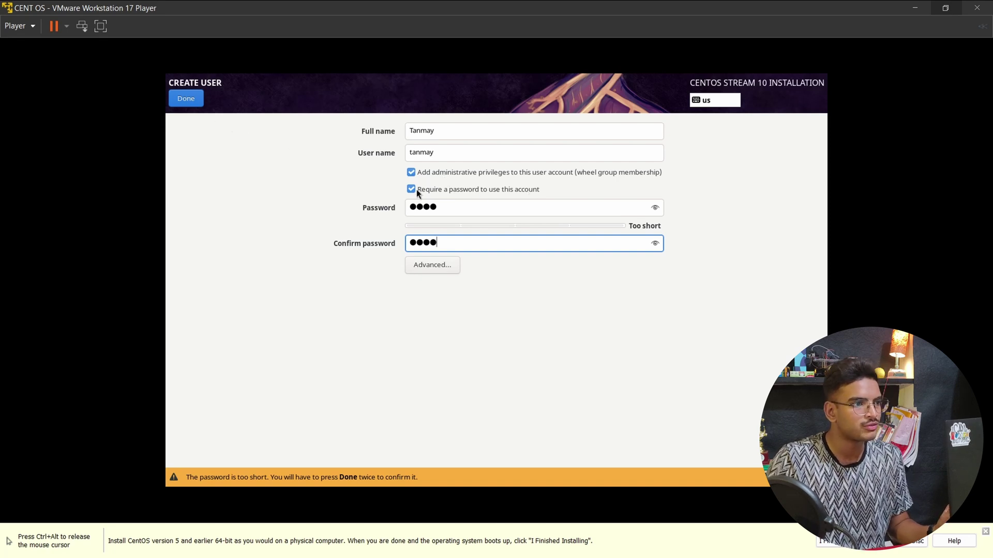
click(192, 100)
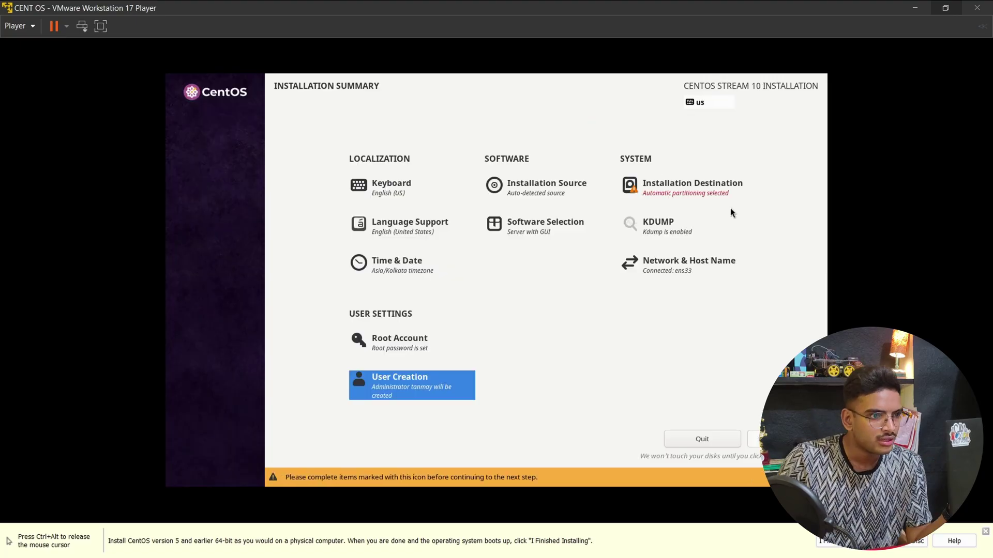
click(714, 192)
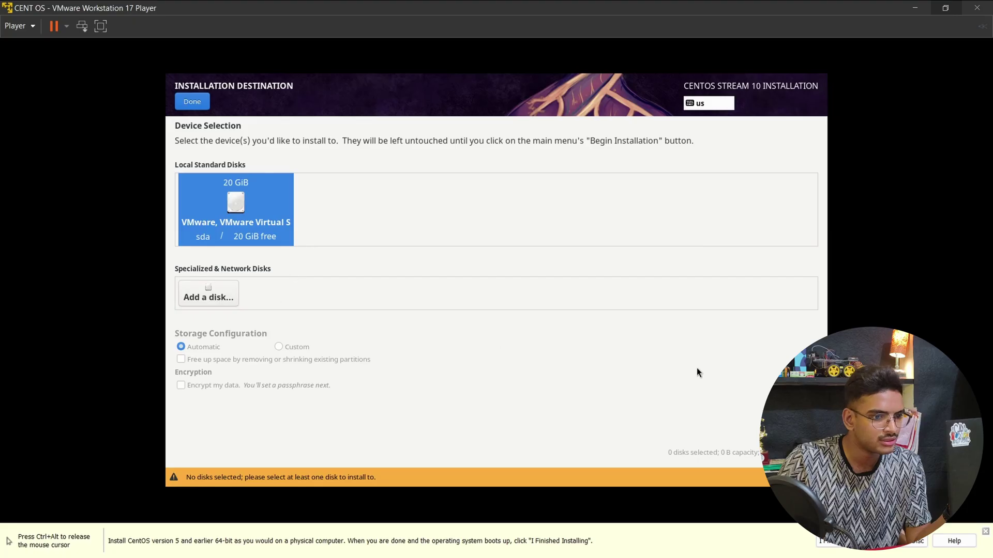
- Install CentOS Stream 10 onto the 20 GiB virtual disk
click(235, 207)
click(192, 101)
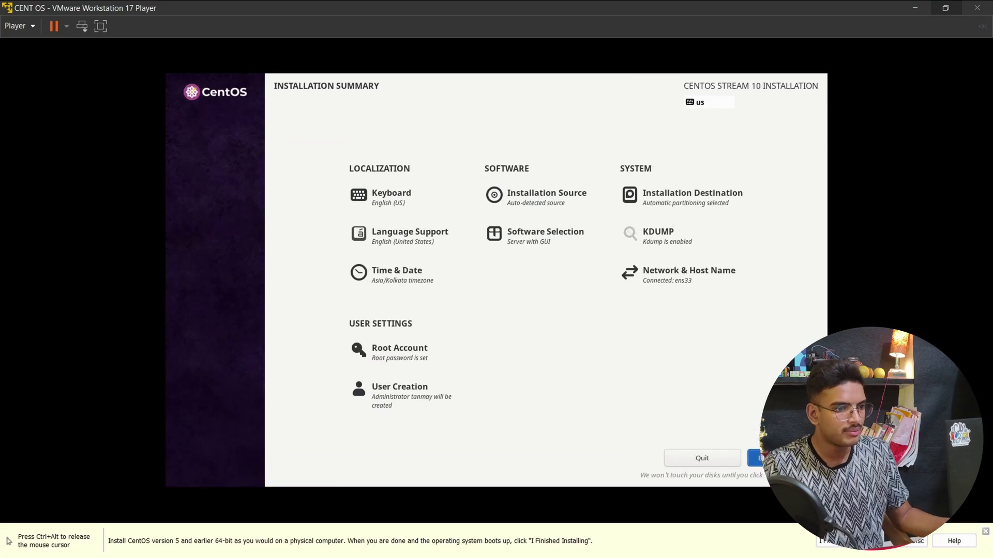
click(782, 458)
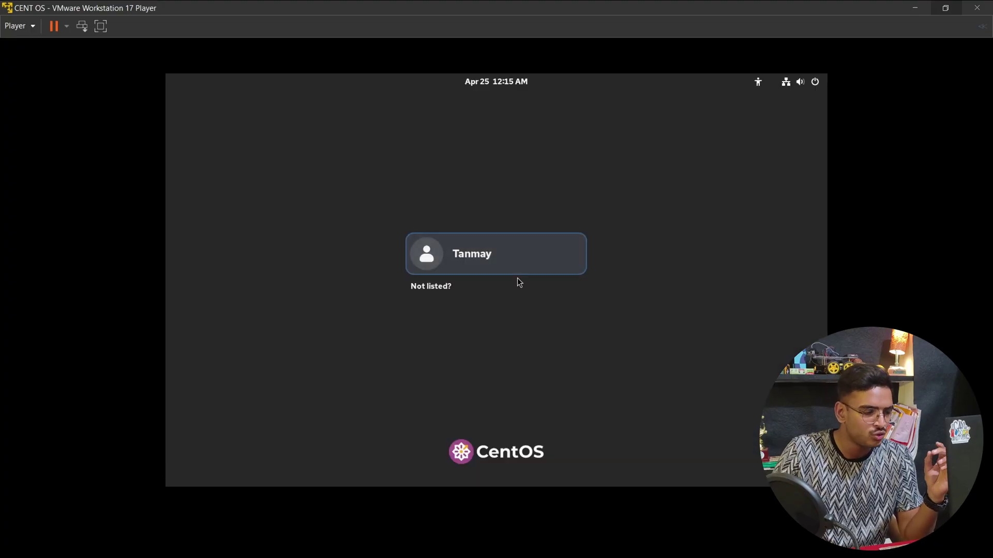
- Log in as the new user with the account password
click(508, 260)
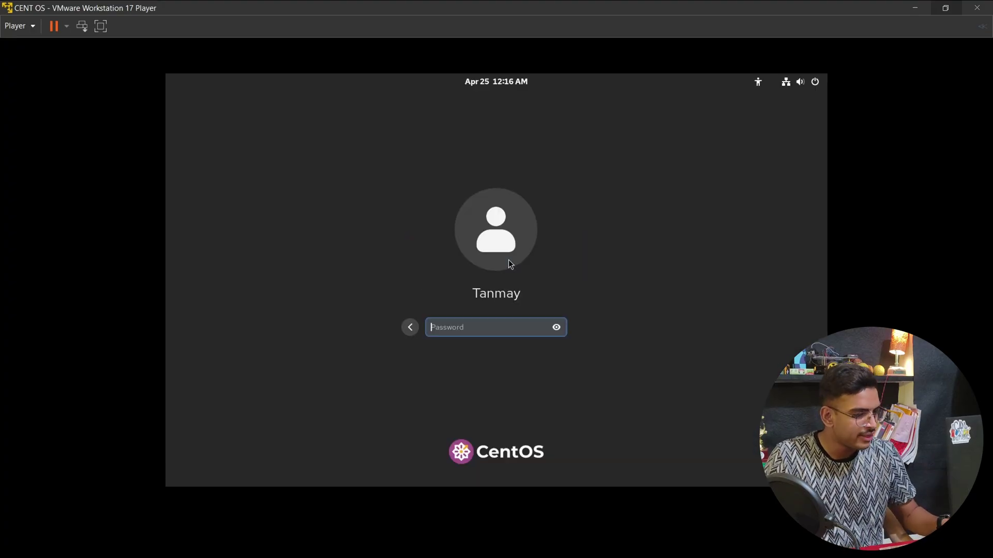
text(****)
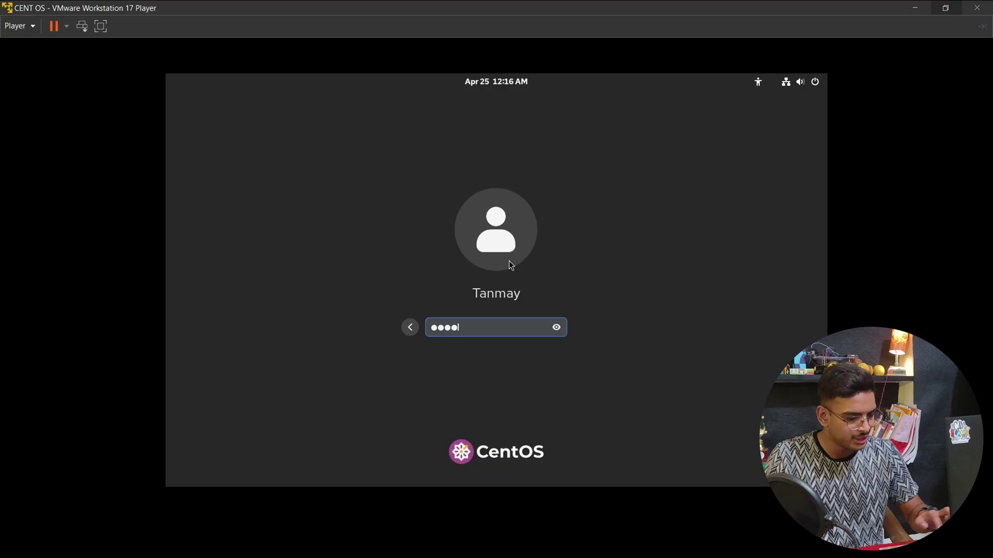
key(Return)
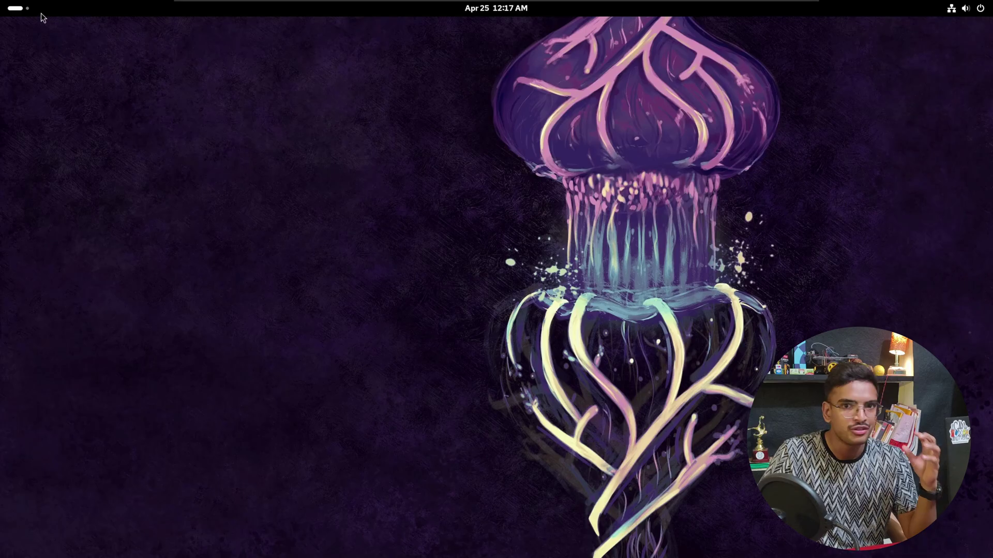
- Open a full-screen terminal and enlarge its text size
click(15, 9)
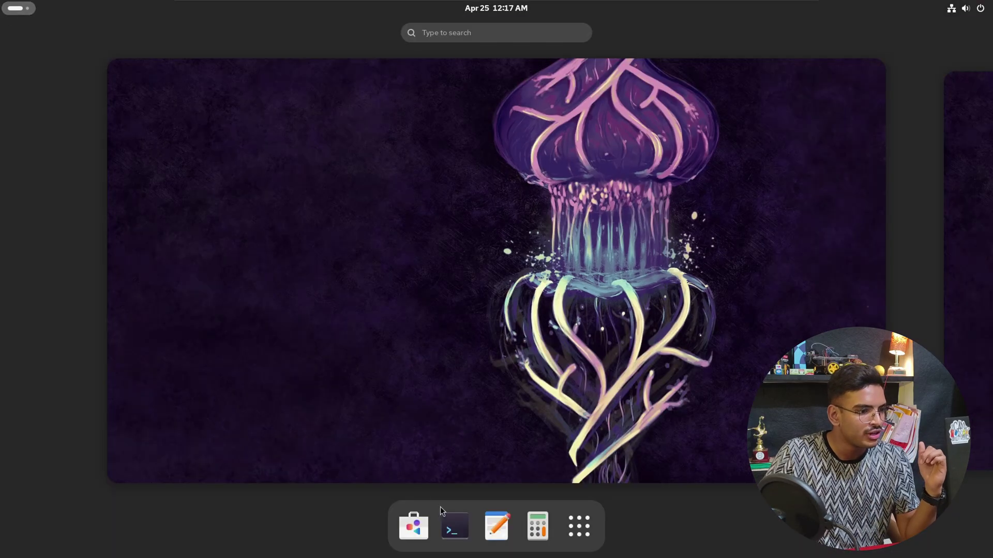
click(454, 526)
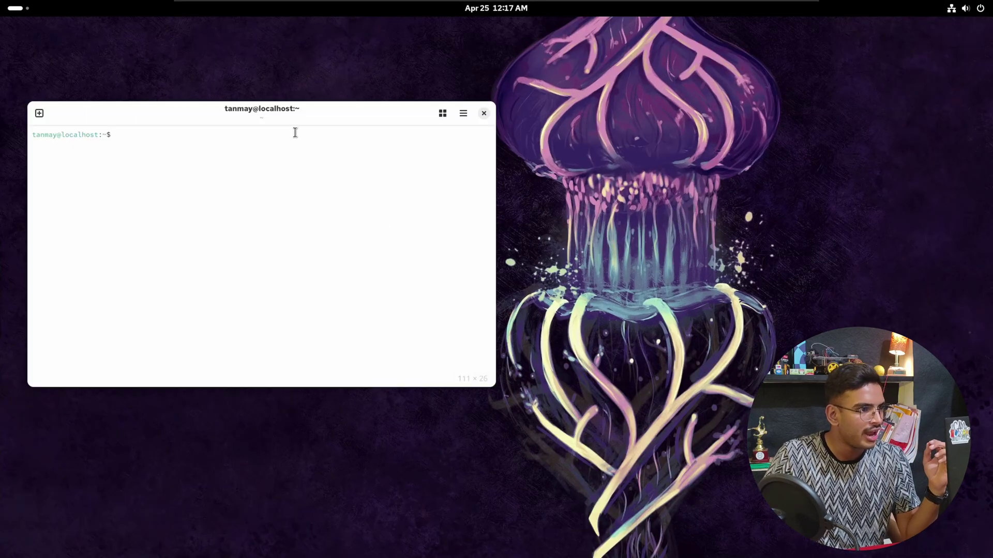
double_click(316, 119)
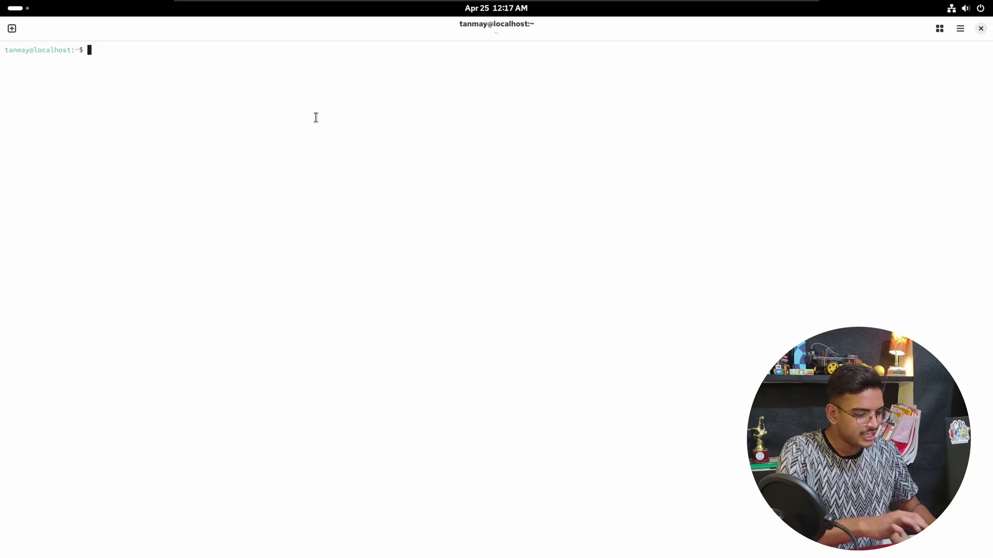
key(ctrl+plus)
key(ctrl+plus)
key(ctrl+plus)
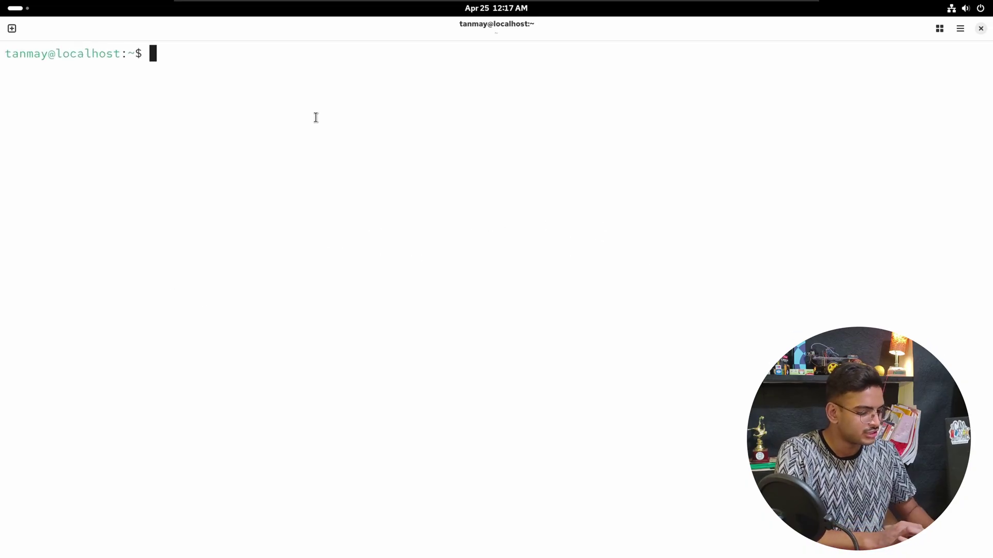
key(ctrl+minus)
key(ctrl+plus)
- Run cat /etc/os-release and highlight the CentOS Stream 10 release output
text(cat )
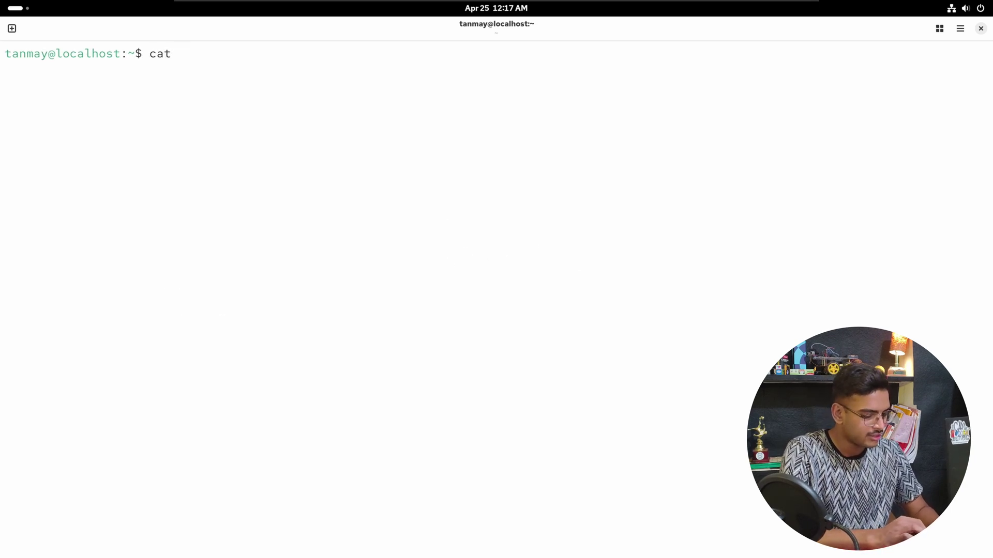
text(/etc/)
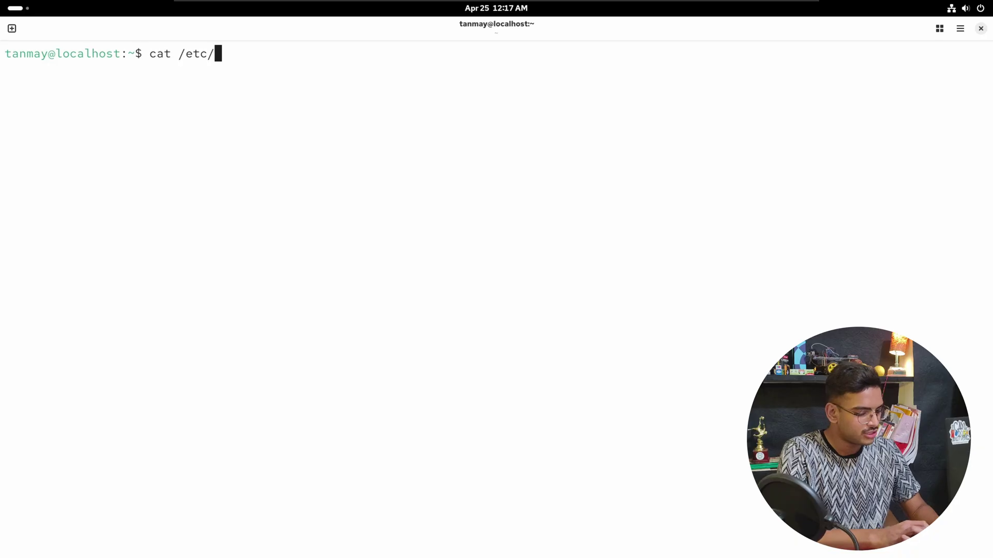
text(os-re)
key(Tab)
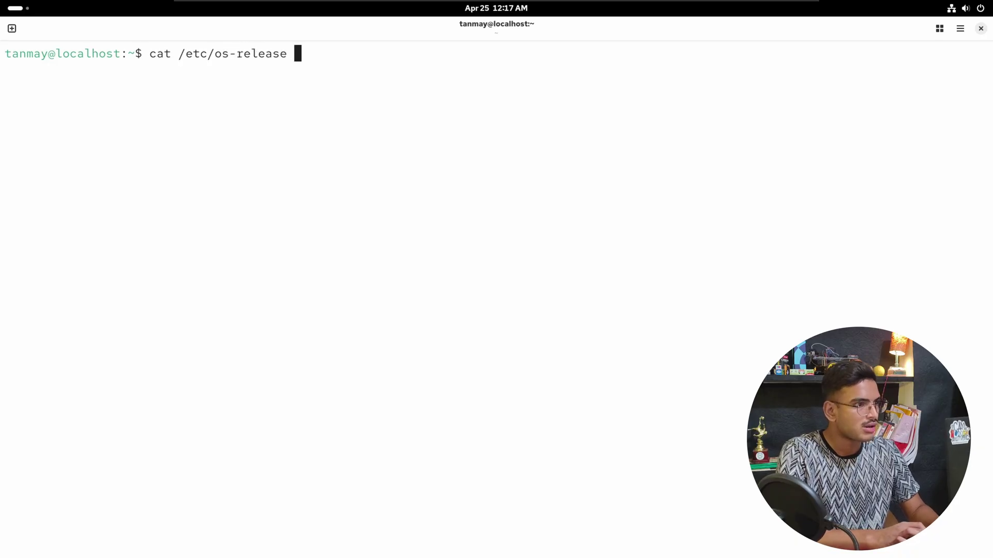
text(;)
key(BackSpace)
key(Return)
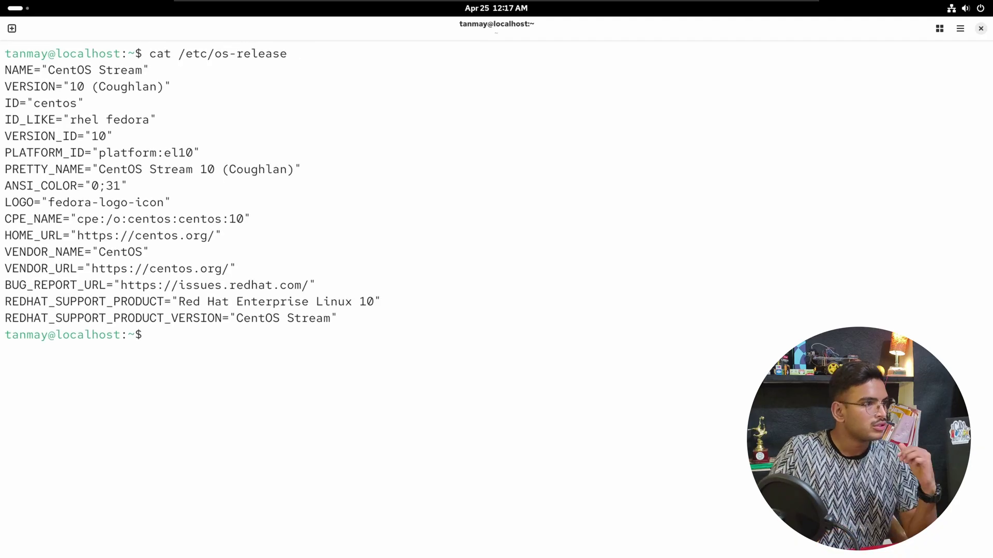
drag(4, 71, 341, 319)
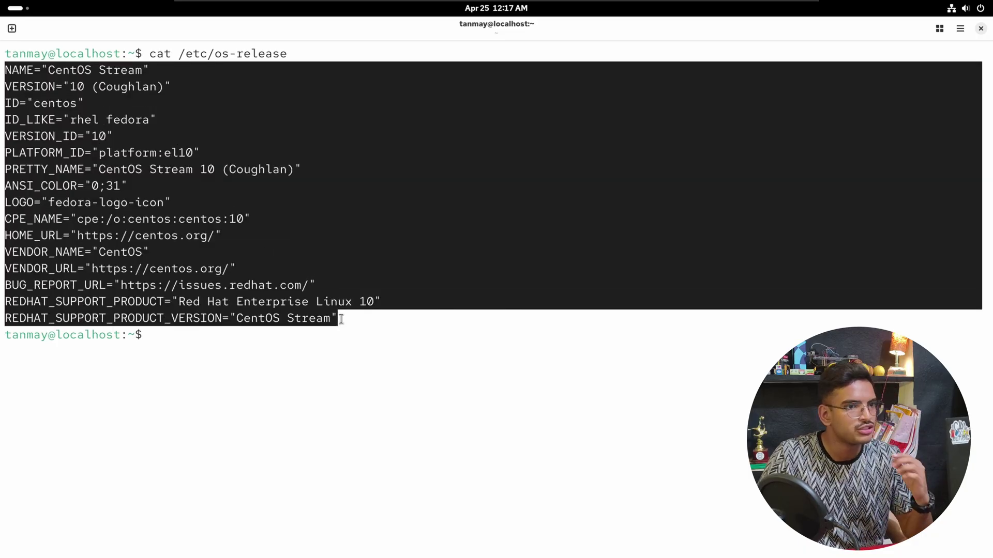